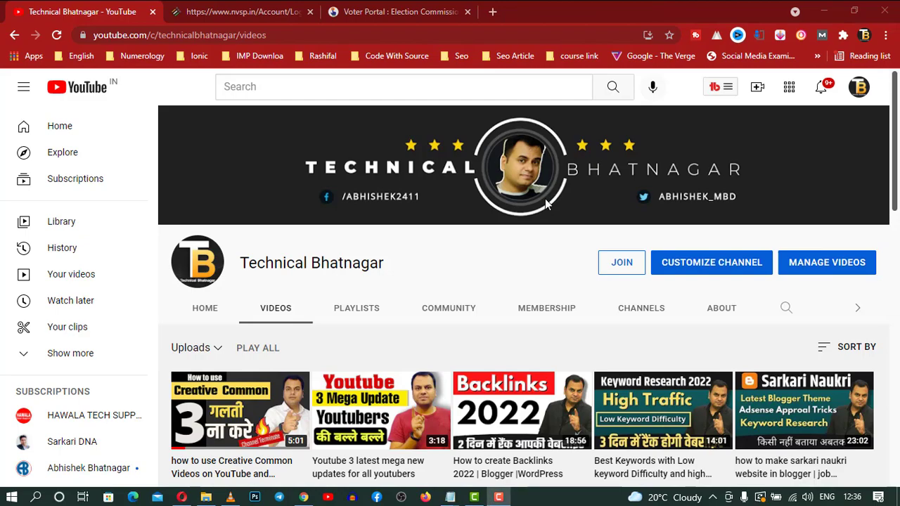
# Switch to the nvsp.in tab and open the new-user registration form.
pyautogui.click(243, 11)
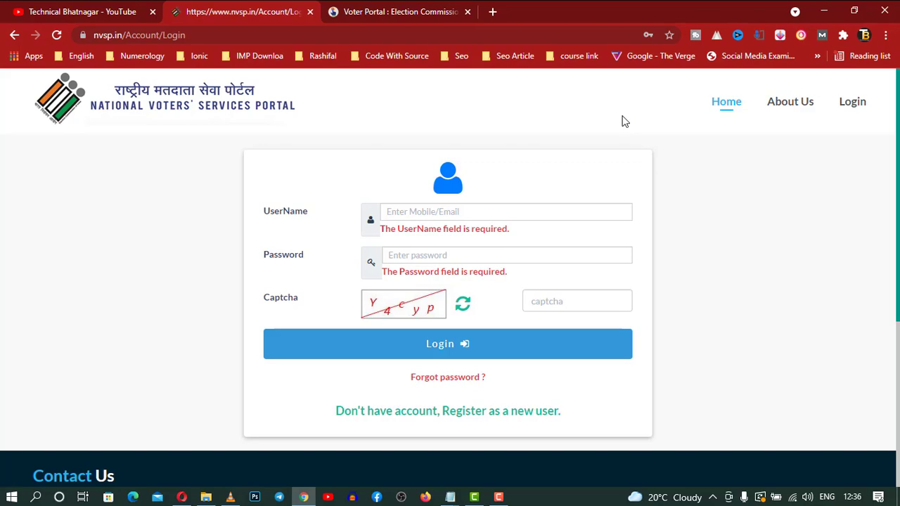
pyautogui.click(507, 415)
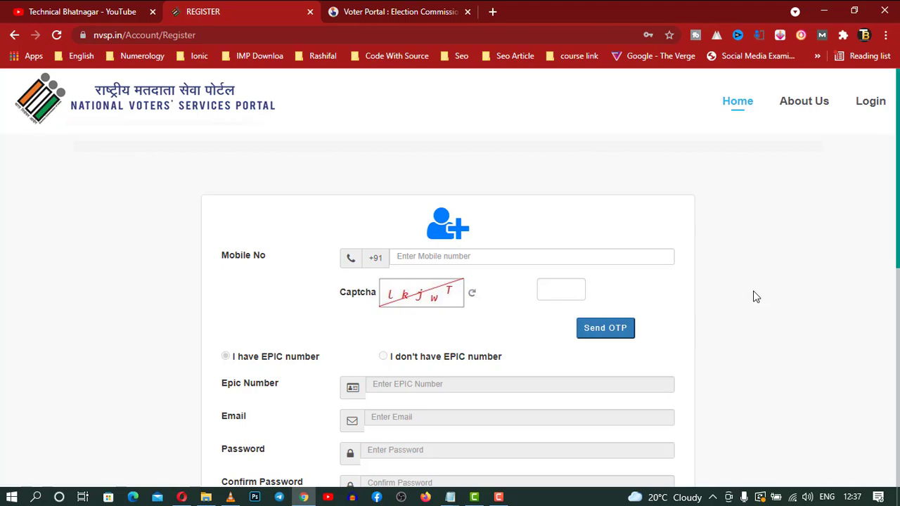
pyautogui.scroll(-1, 755, 296)
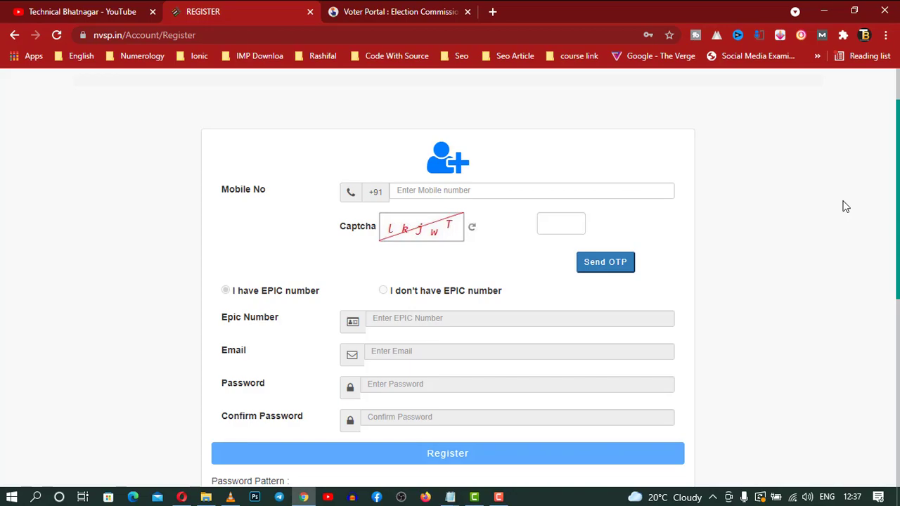
pyautogui.scroll(-3, 845, 207)
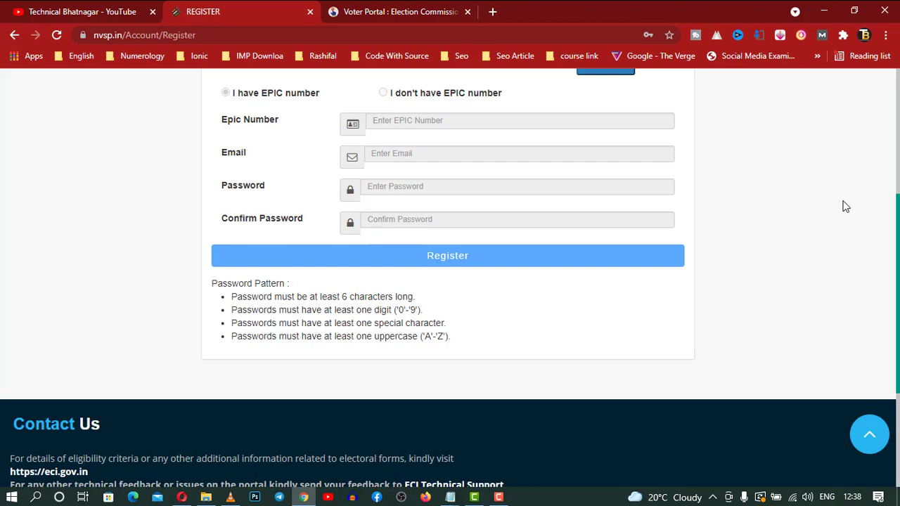
pyautogui.scroll(4, 846, 206)
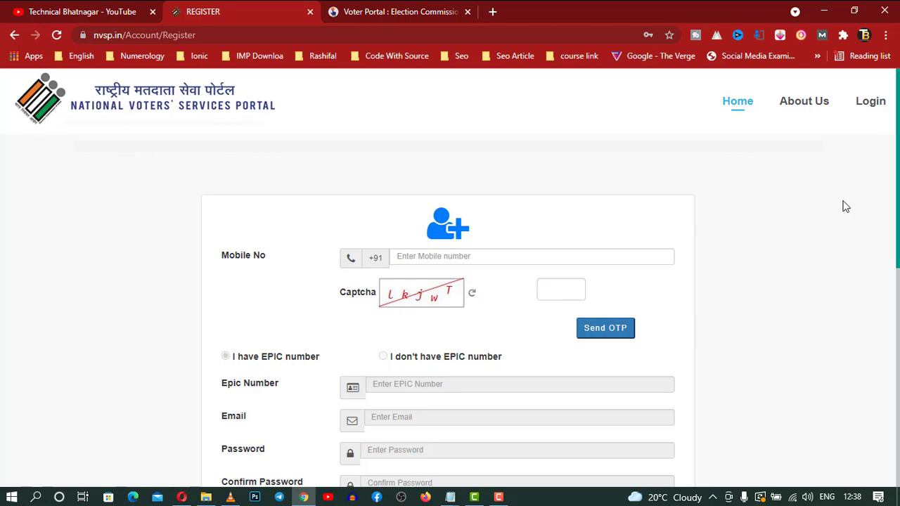
# Return to the login page, enter the login captcha, and sign in to the portal.
pyautogui.click(870, 101)
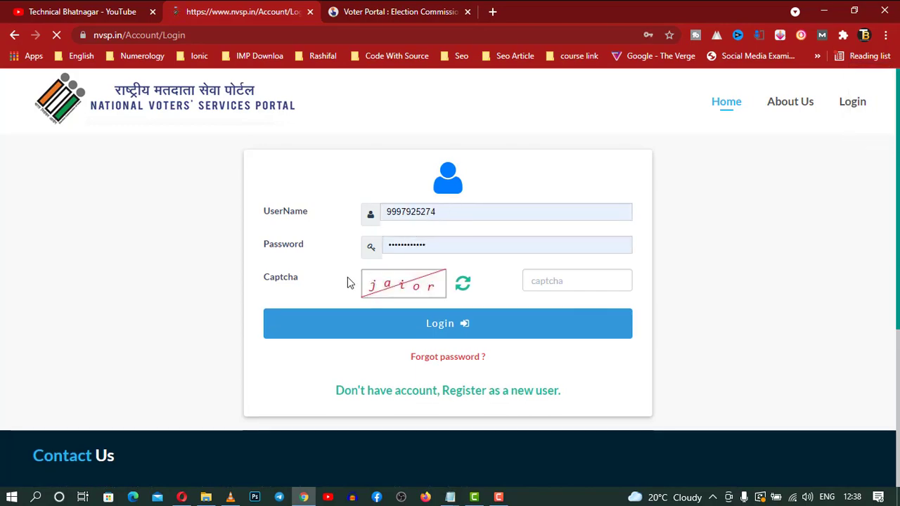
pyautogui.click(558, 279)
pyautogui.write('jaior')
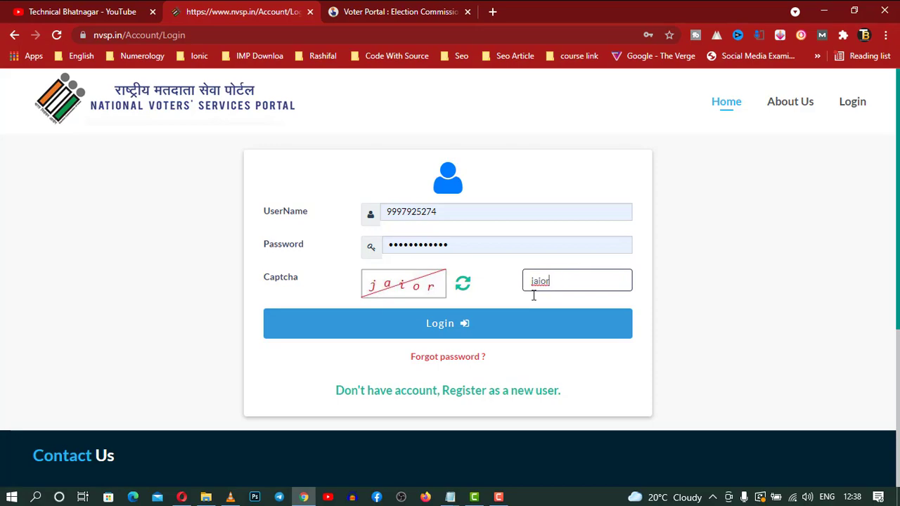
pyautogui.click(502, 328)
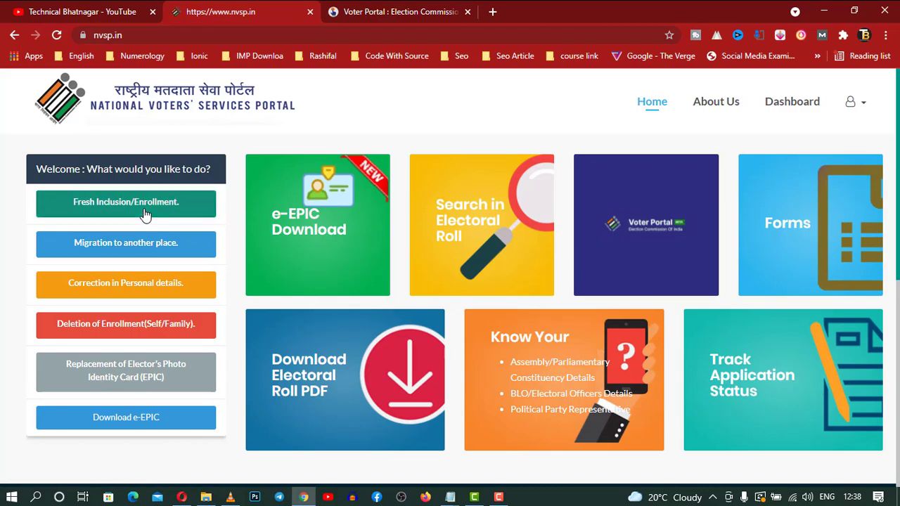
# Start a Correction in Personal details application for Self.
pyautogui.click(153, 284)
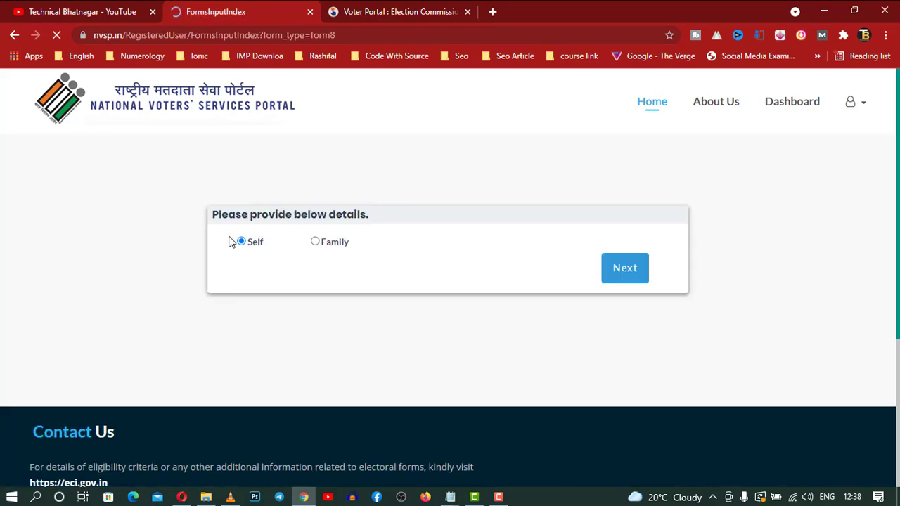
pyautogui.click(620, 274)
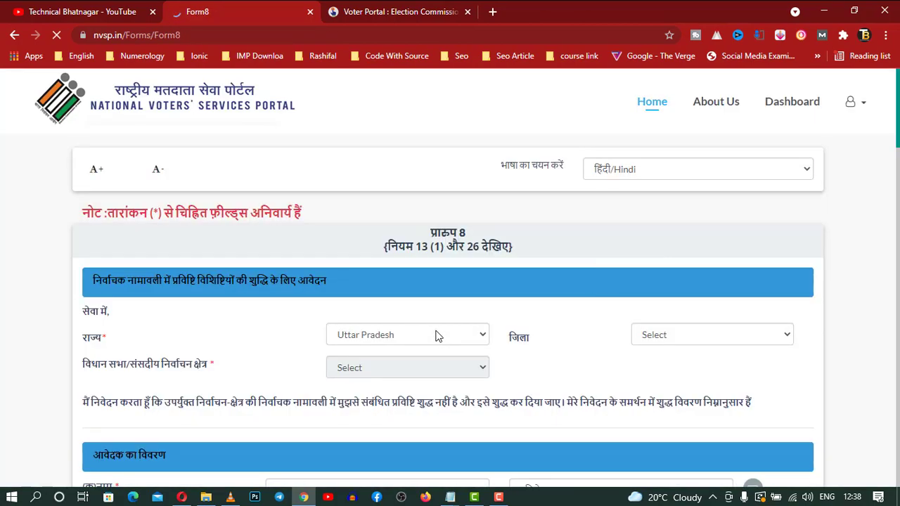
pyautogui.scroll(-2, 436, 336)
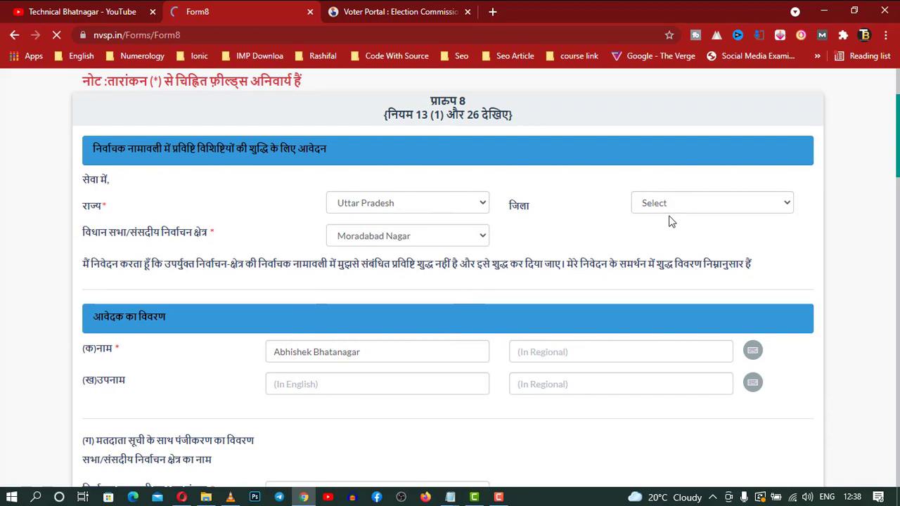
# Choose Moradabad as the district in the Form 8 application.
pyautogui.click(720, 208)
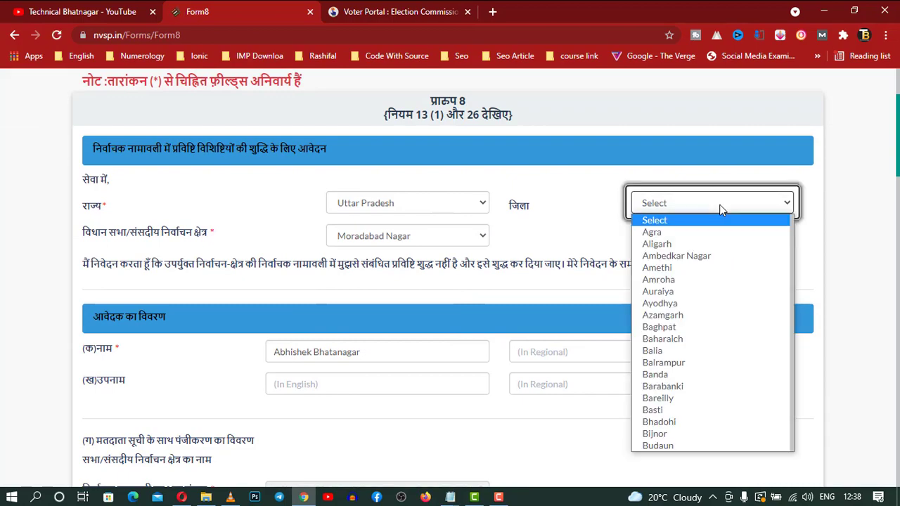
pyautogui.write('mo')
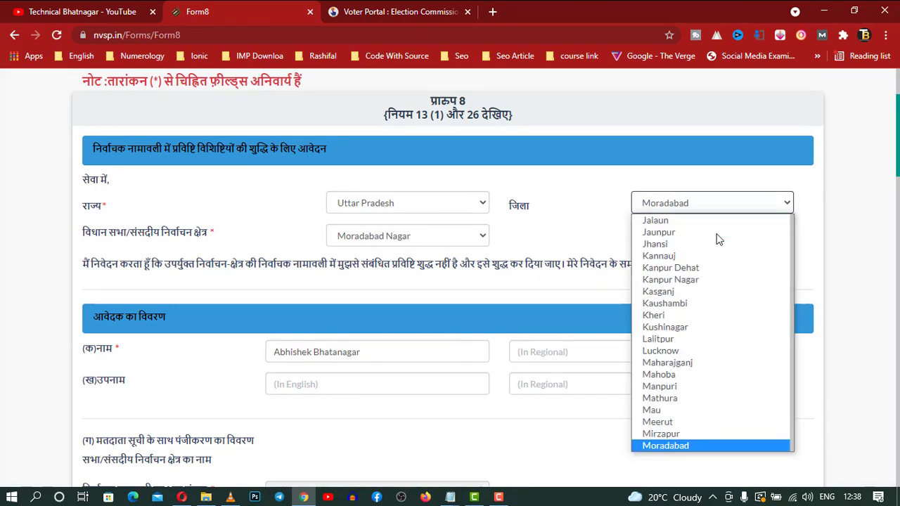
pyautogui.scroll(-1, 660, 439)
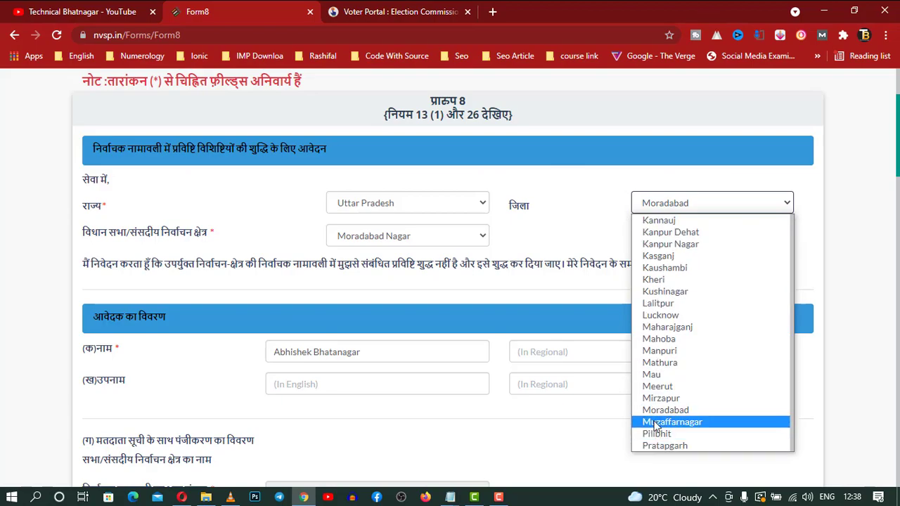
pyautogui.click(661, 409)
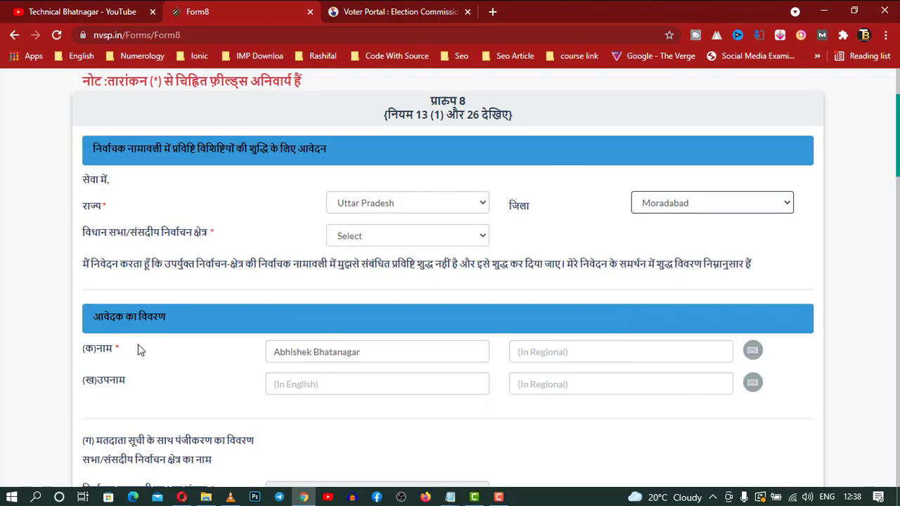
pyautogui.scroll(-2, 137, 347)
pyautogui.scroll(-3, 250, 316)
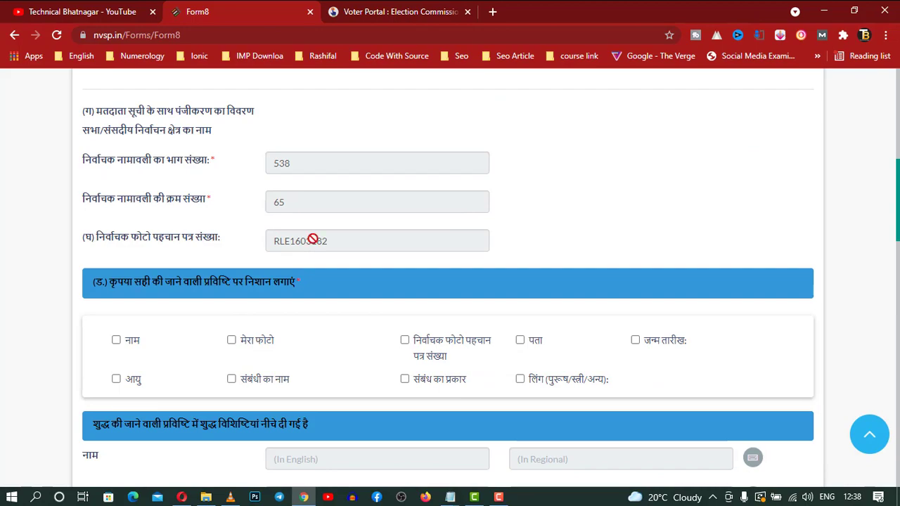
# Mark date of birth (जन्म तारीख) as the entry to correct.
pyautogui.scroll(-1, 397, 333)
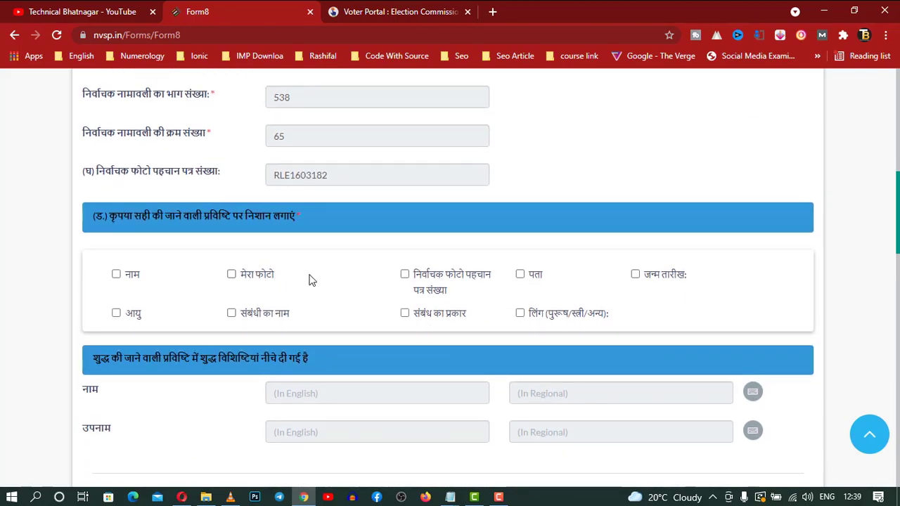
pyautogui.click(635, 274)
pyautogui.scroll(-2, 637, 279)
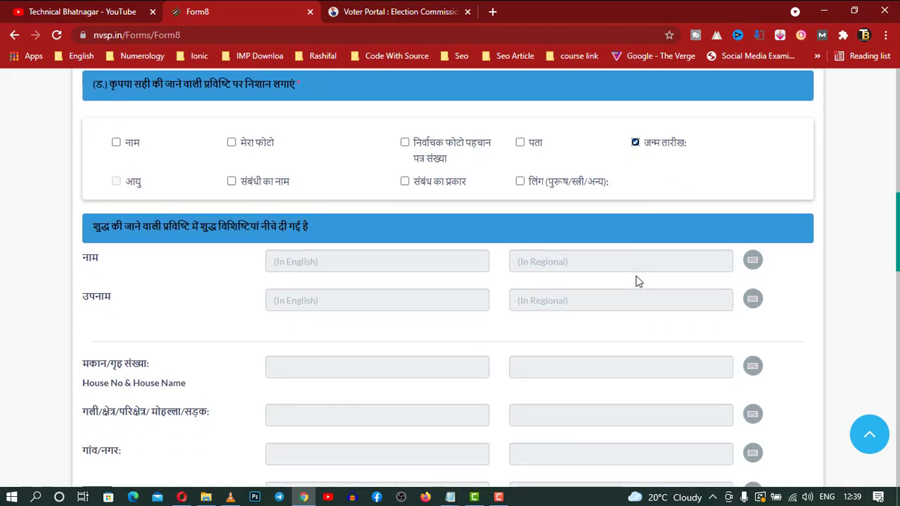
# Review the age-proof document type list without choosing one, then scroll back up.
pyautogui.scroll(-9, 638, 280)
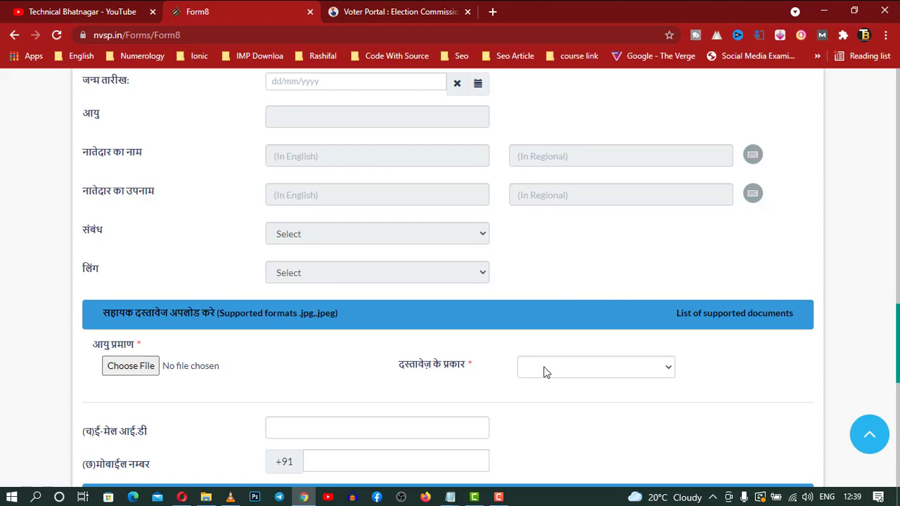
pyautogui.scroll(-2, 438, 381)
pyautogui.click(653, 234)
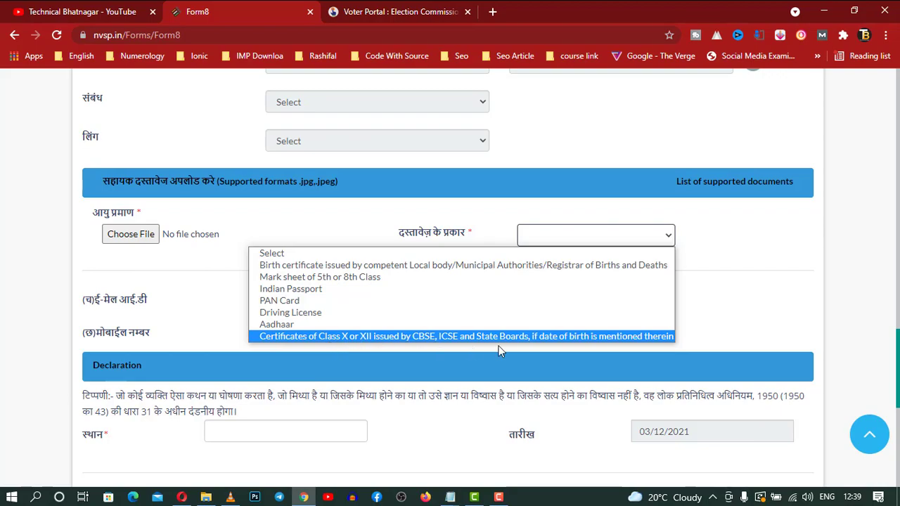
pyautogui.click(723, 315)
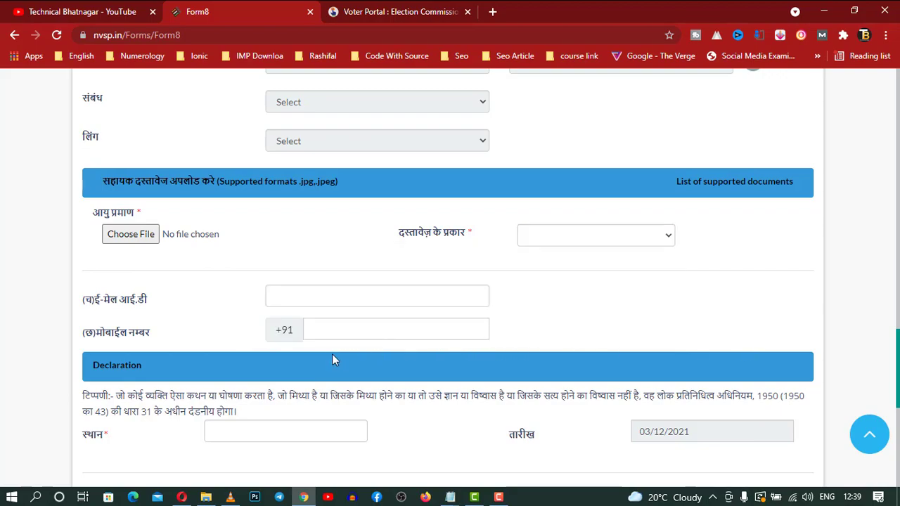
pyautogui.scroll(-3, 334, 358)
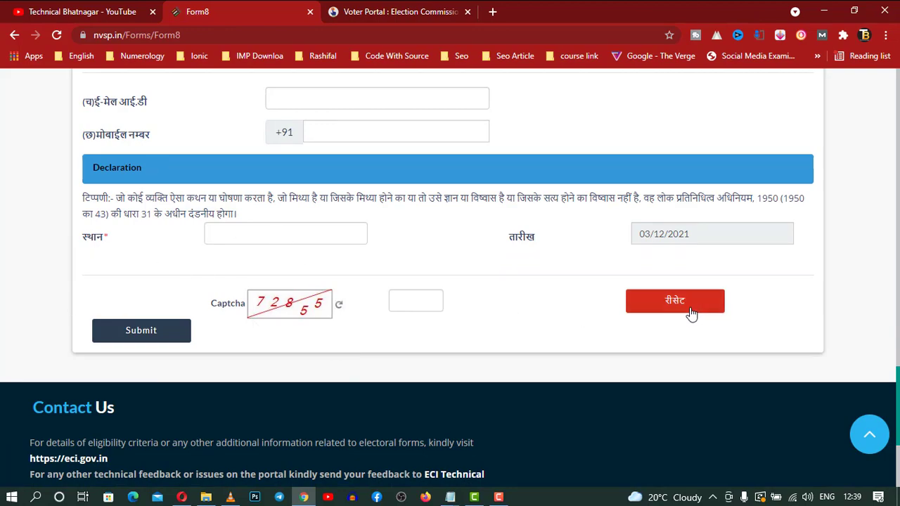
pyautogui.scroll(5, 494, 337)
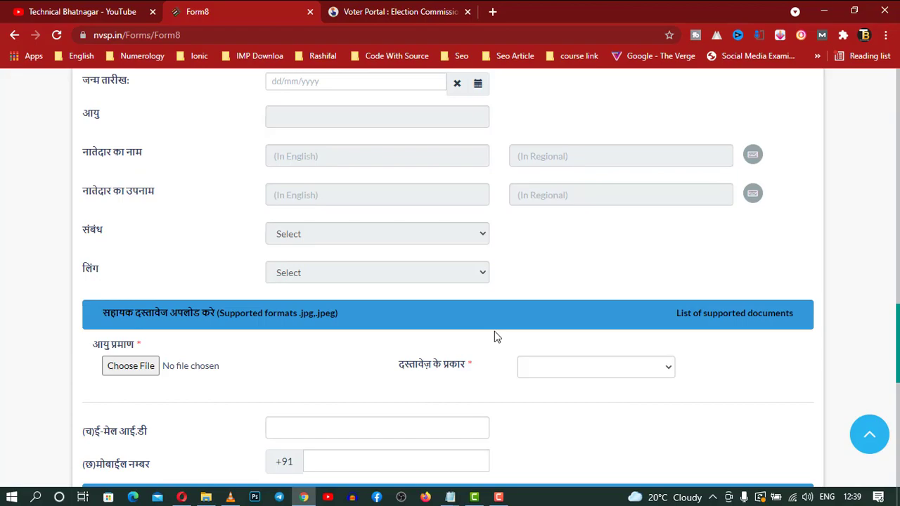
# Toggle the address (पता) correction checkbox on and back off.
pyautogui.scroll(10, 494, 336)
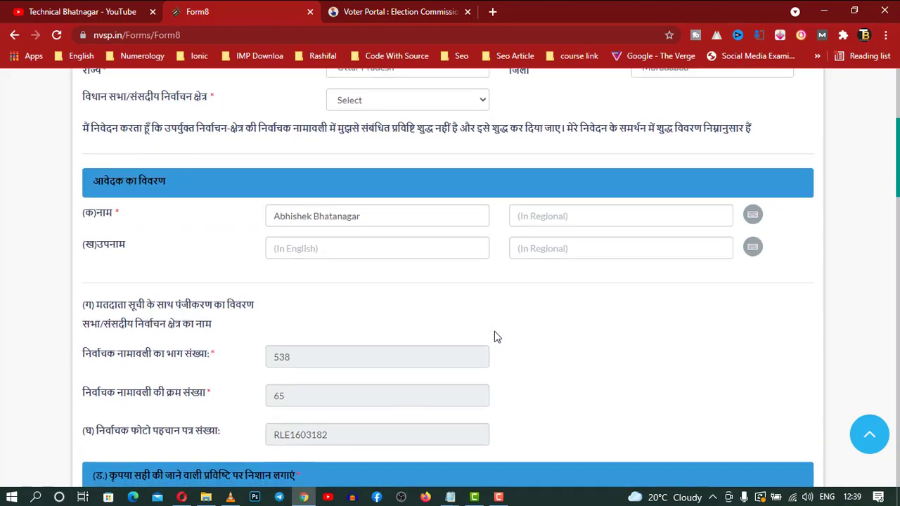
pyautogui.scroll(-2, 494, 331)
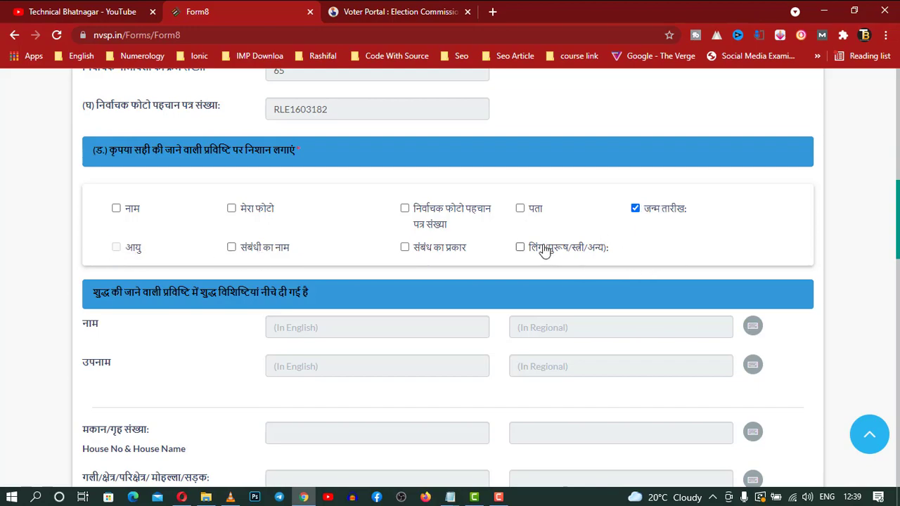
pyautogui.click(520, 209)
pyautogui.click(520, 210)
# Check the form language list, keep Hindi, and go back to the Self/Family page.
pyautogui.scroll(5, 525, 316)
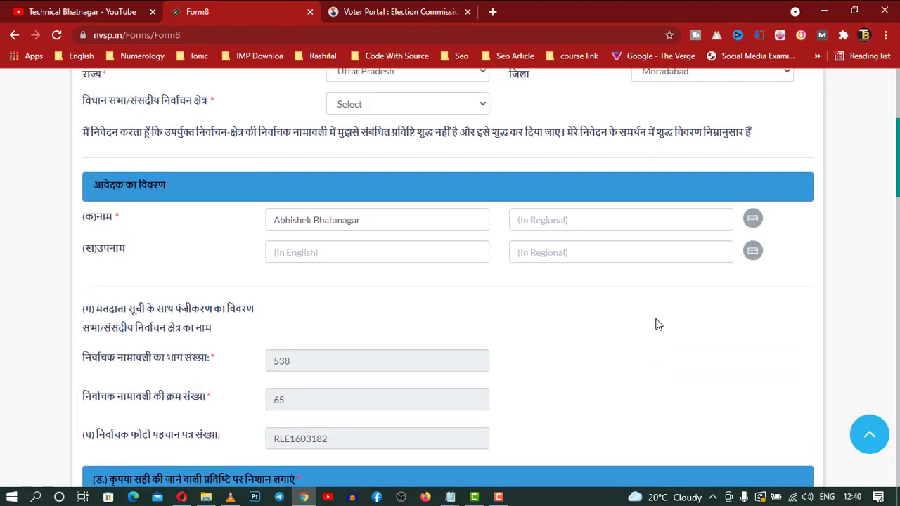
pyautogui.scroll(4, 657, 324)
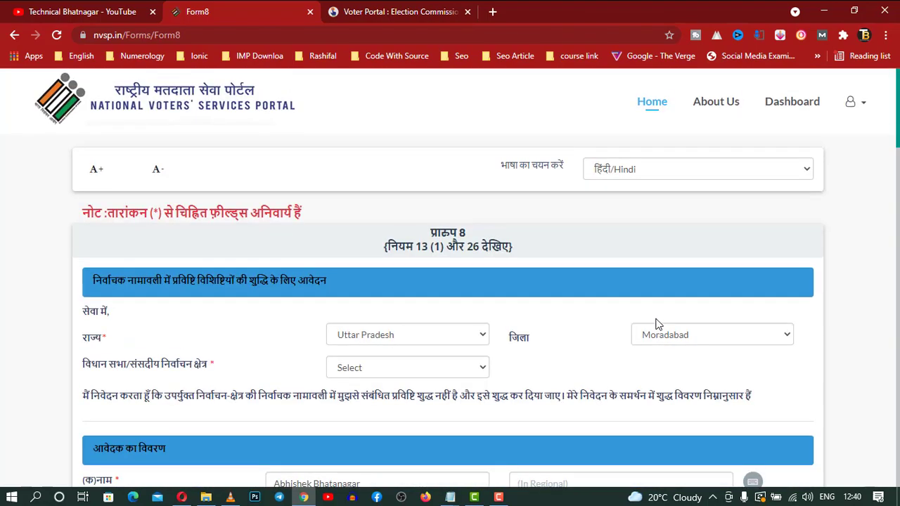
pyautogui.click(669, 180)
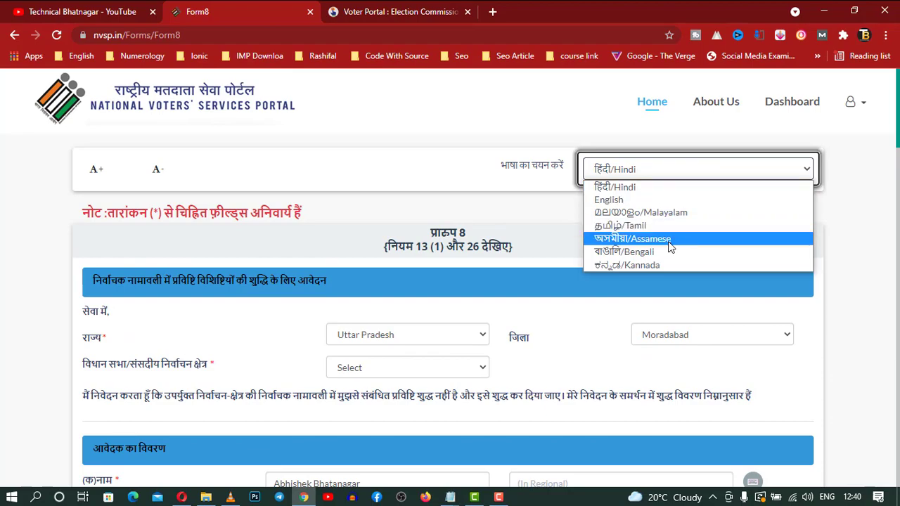
pyautogui.click(401, 207)
pyautogui.click(15, 37)
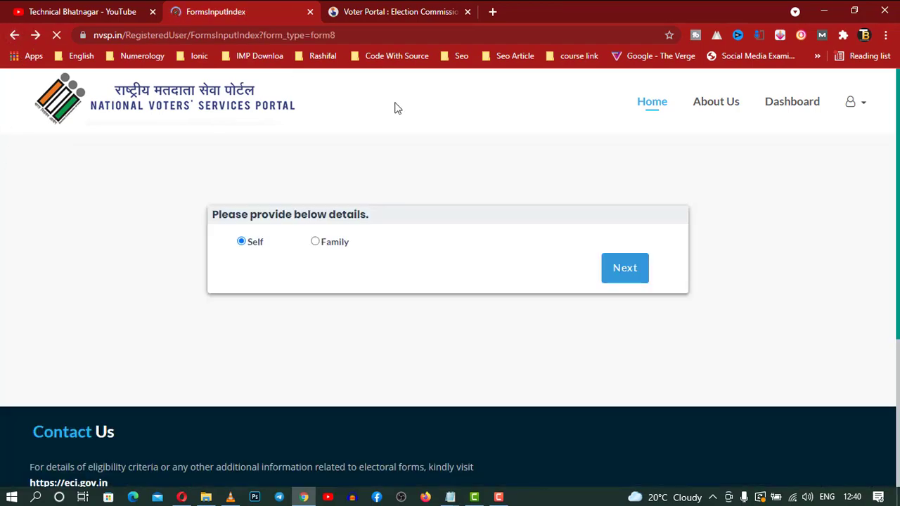
# Go back twice, then open the Dashboard's My Forms list showing 0 results.
pyautogui.click(15, 34)
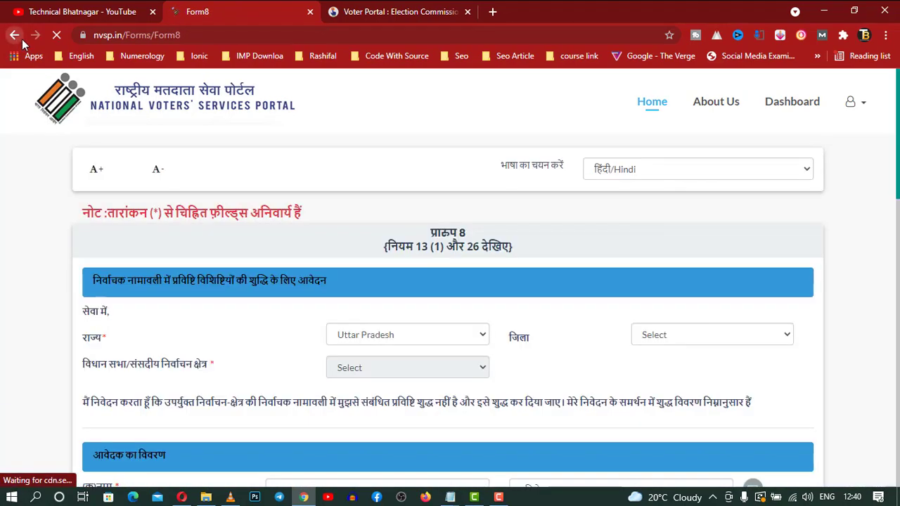
pyautogui.click(22, 39)
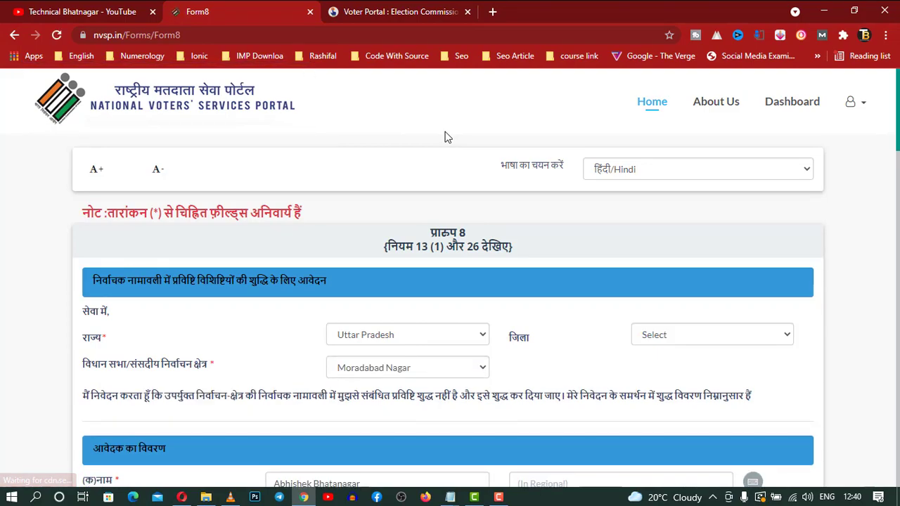
pyautogui.click(791, 119)
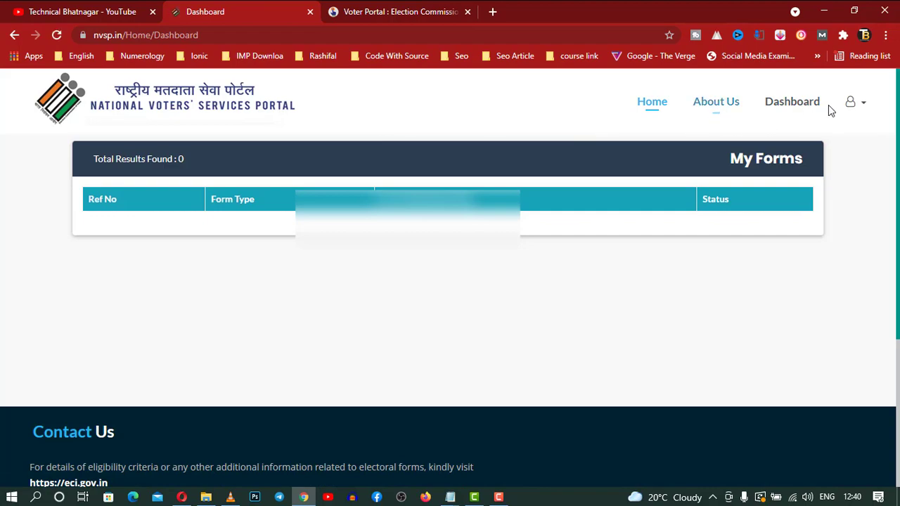
# View My Profile from the account menu, return home, and open e-EPIC Download.
pyautogui.click(854, 105)
pyautogui.click(818, 161)
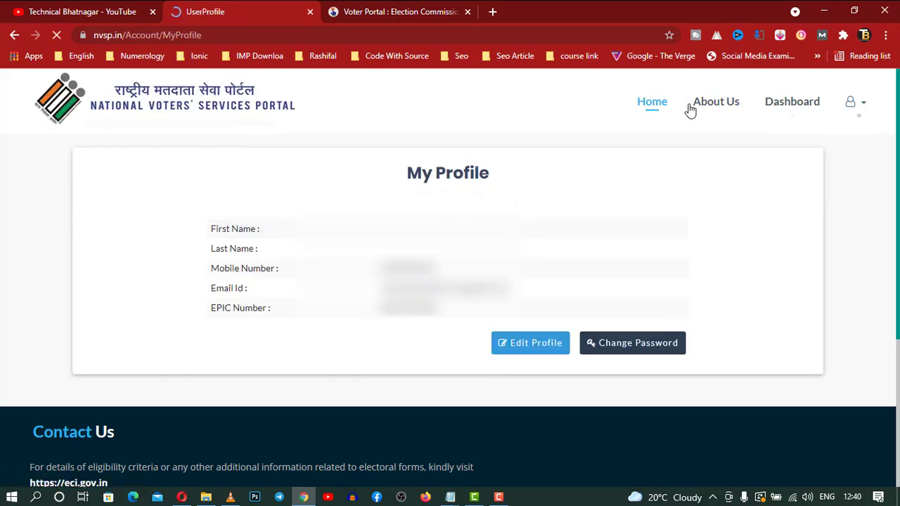
pyautogui.click(648, 111)
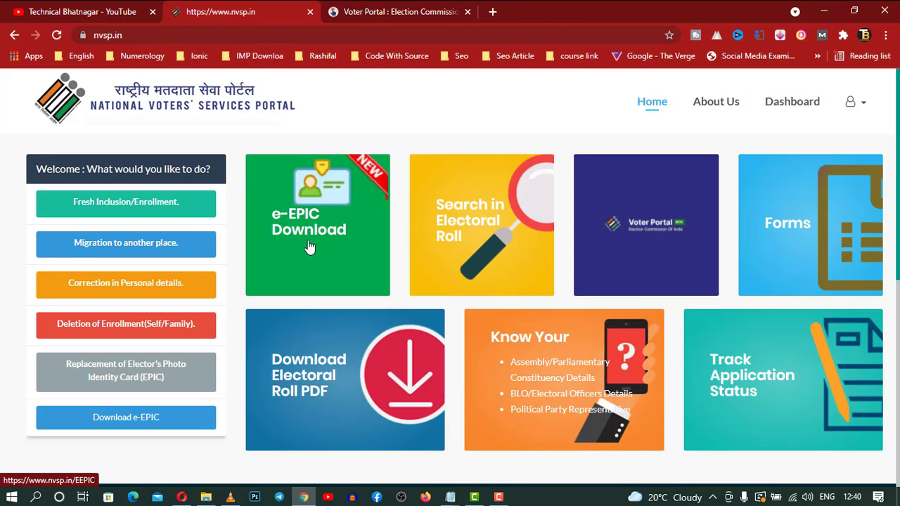
pyautogui.click(309, 246)
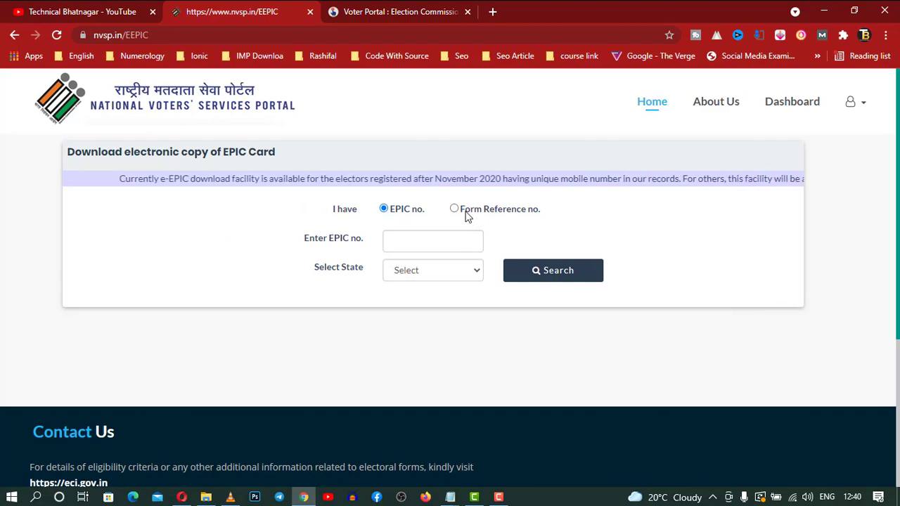
pyautogui.click(456, 209)
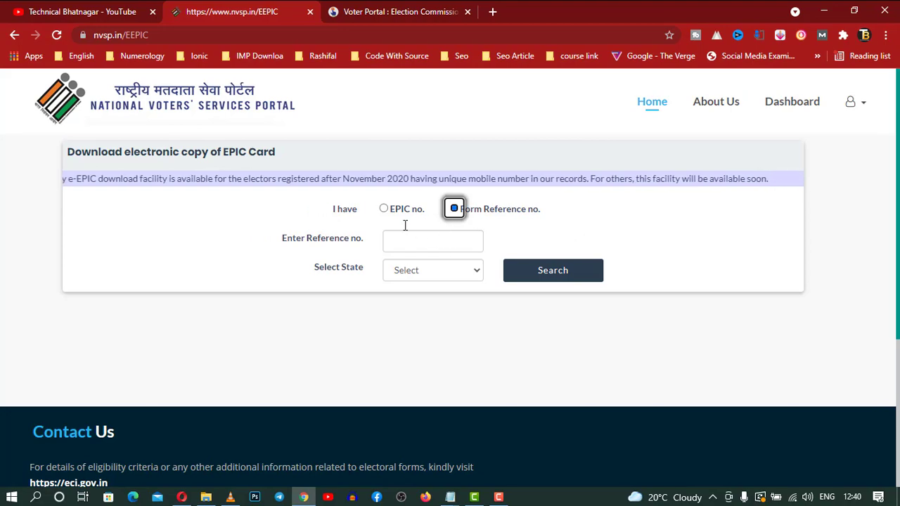
pyautogui.scroll(-1, 384, 208)
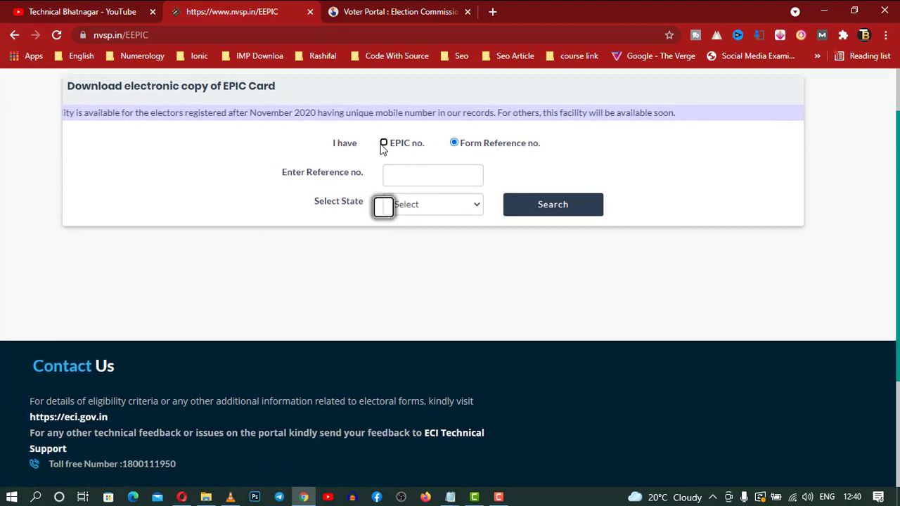
pyautogui.click(385, 143)
pyautogui.click(420, 176)
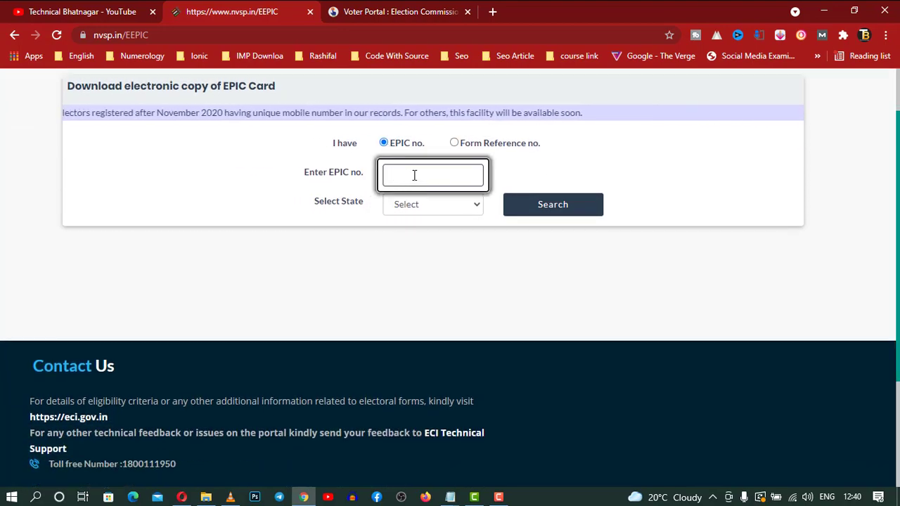
pyautogui.click(453, 204)
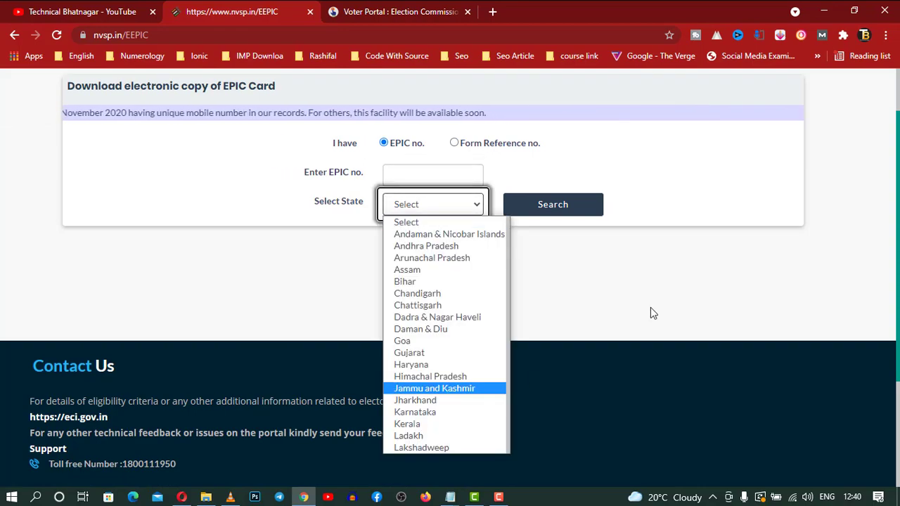
pyautogui.scroll(-3, 495, 370)
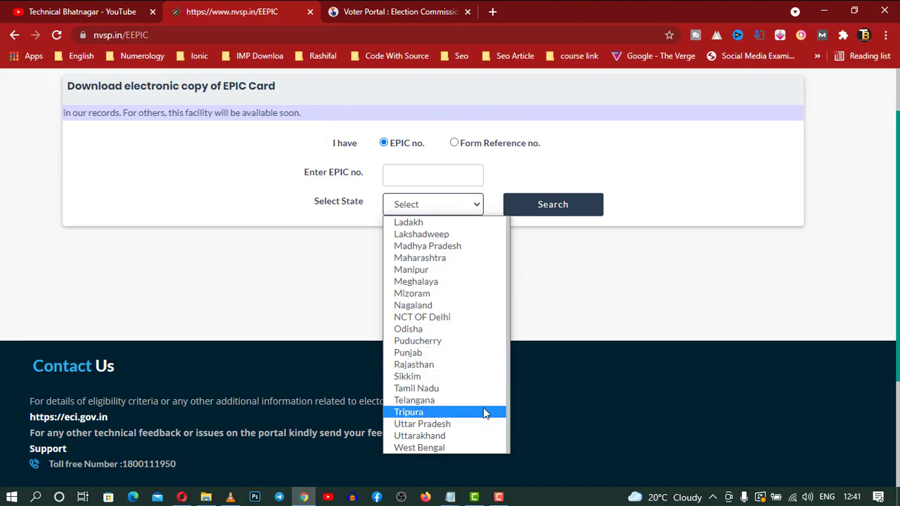
pyautogui.click(556, 308)
pyautogui.scroll(1, 555, 308)
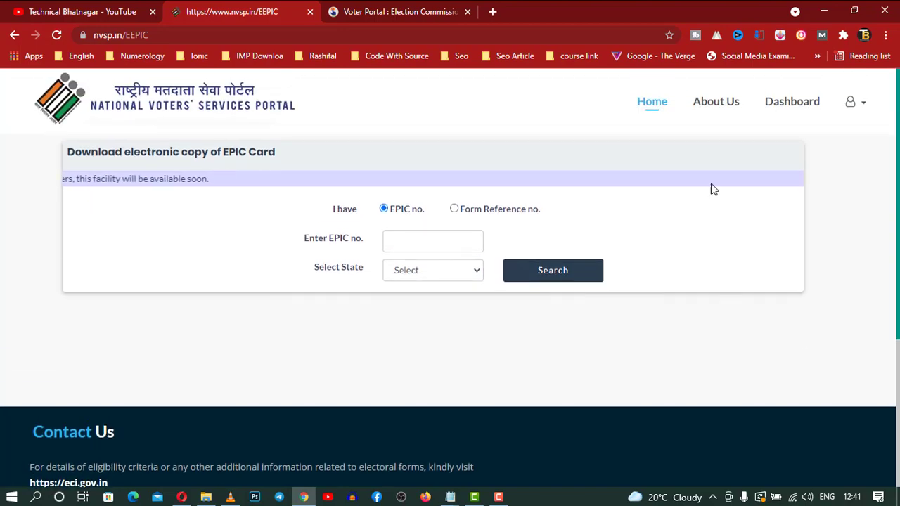
# Visit the Dashboard, return home via the NVSP logo, and open Search in Electoral Roll.
pyautogui.click(791, 104)
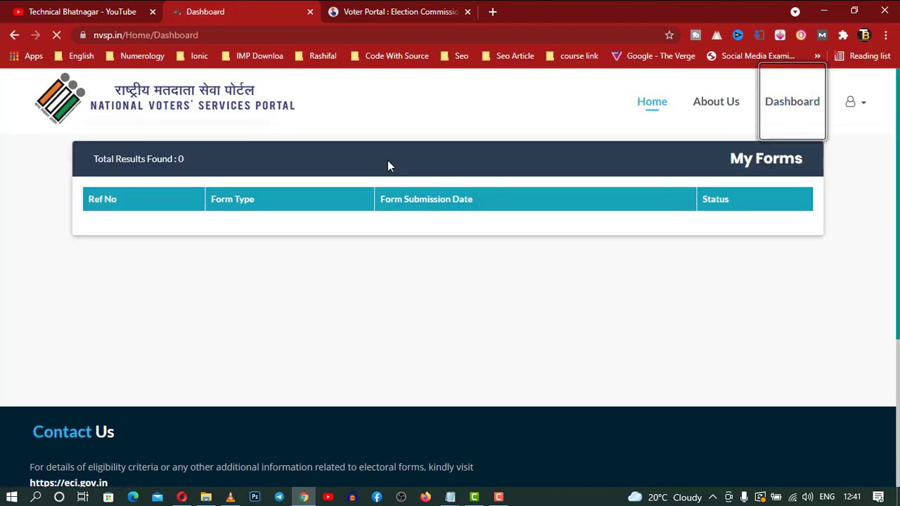
pyautogui.click(187, 114)
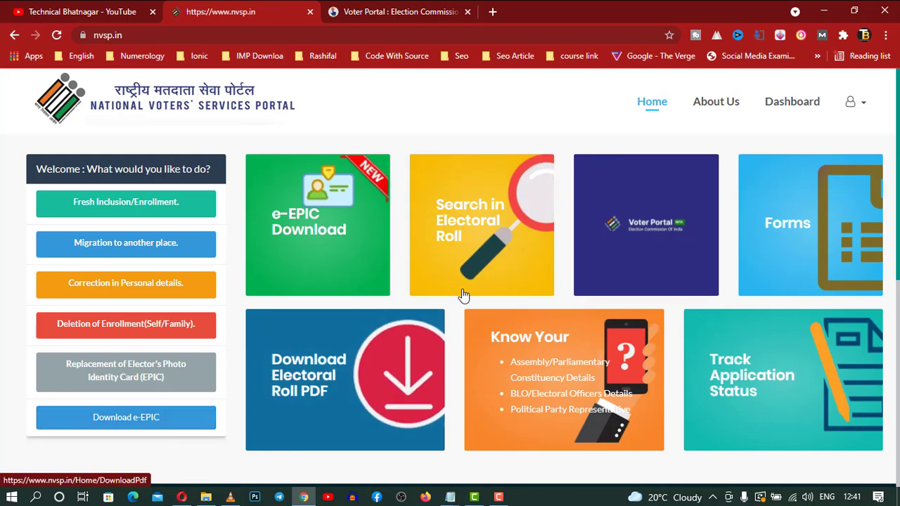
pyautogui.click(488, 259)
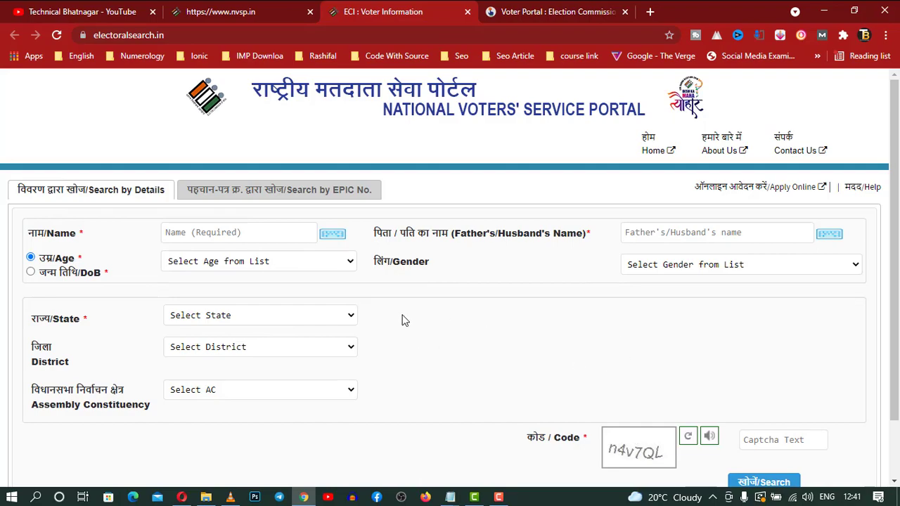
# Switch to EPIC-number search, enter the voter's EPIC number, and choose Uttar Pradesh.
pyautogui.click(330, 200)
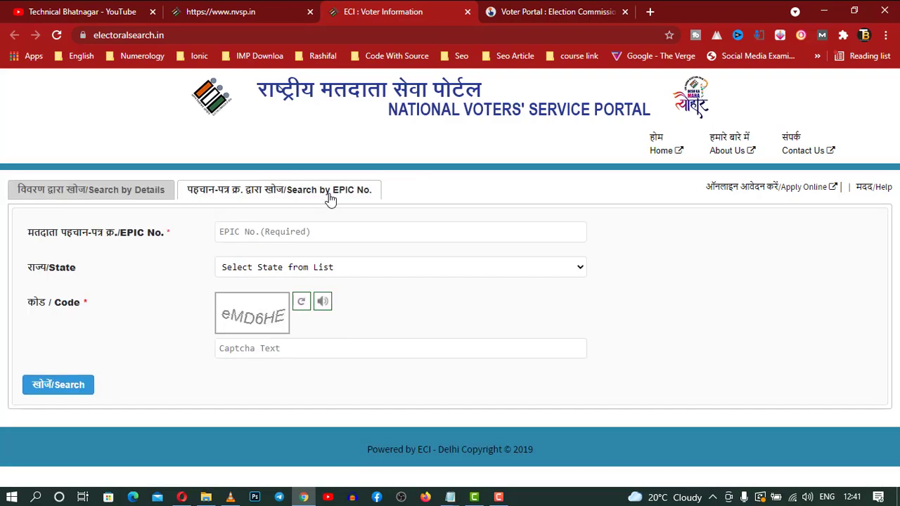
pyautogui.click(294, 235)
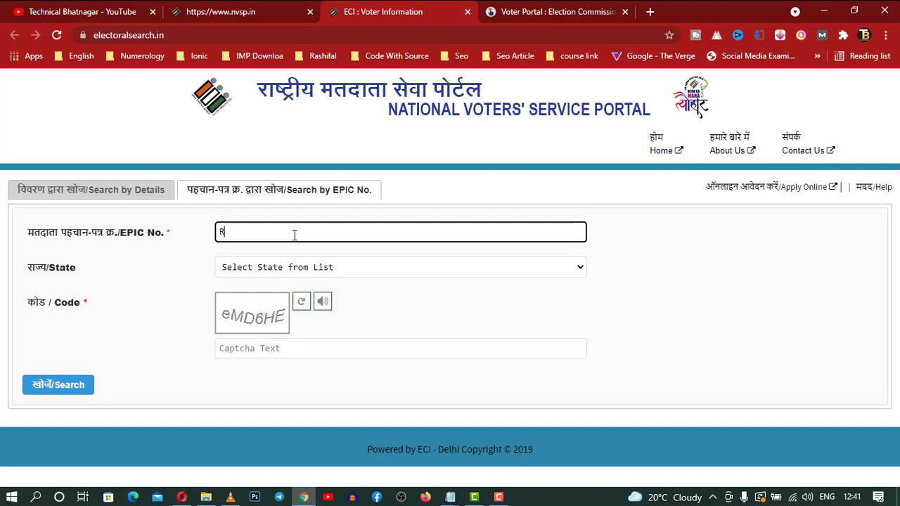
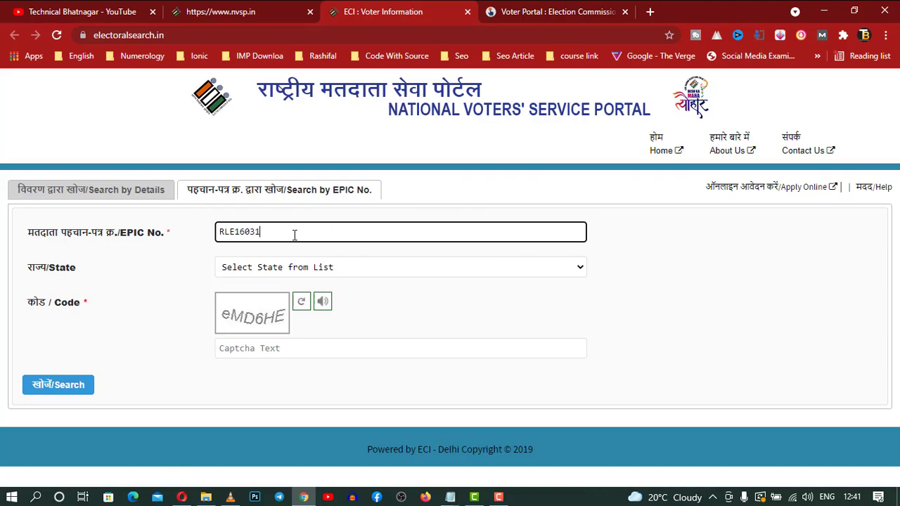
pyautogui.click(317, 272)
pyautogui.press('u')
pyautogui.press('Return')
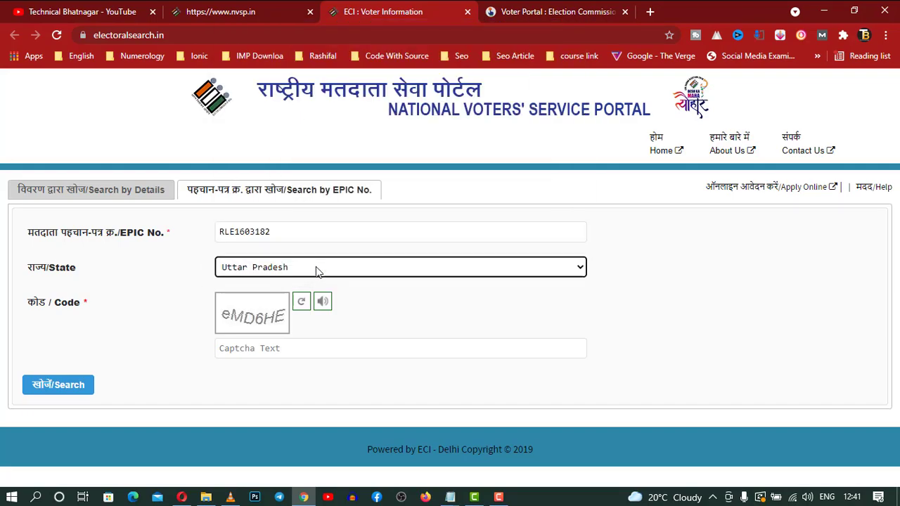
# Enter the captcha code with correct lowercase casing and run the search.
pyautogui.click(298, 350)
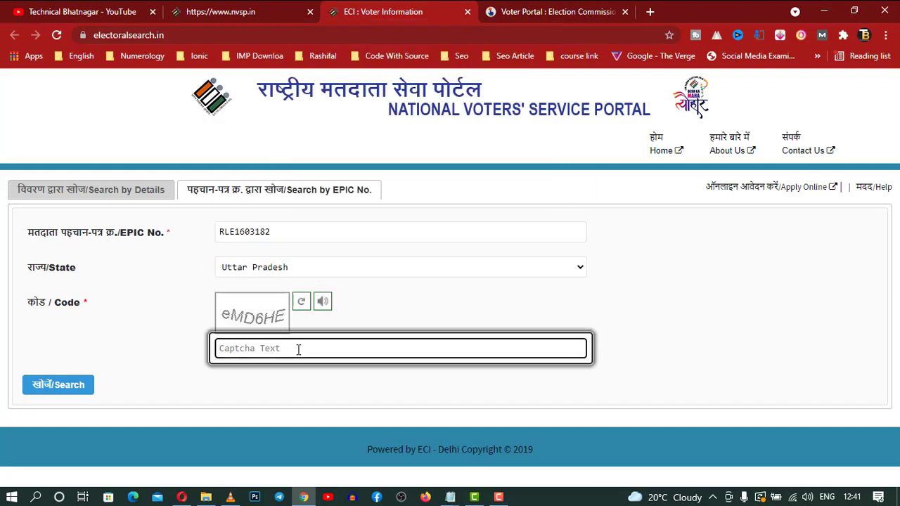
pyautogui.write('E')
pyautogui.press('BackSpace')
pyautogui.write('eMD6HE')
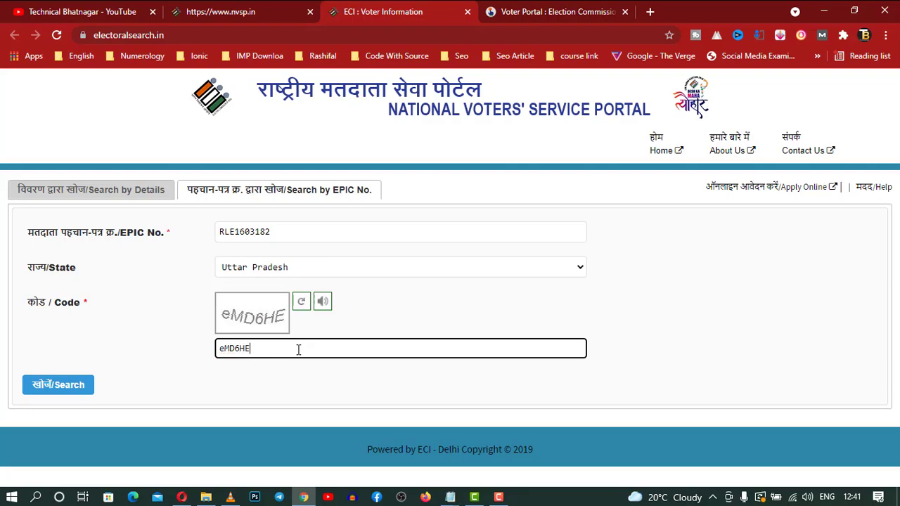
pyautogui.click(68, 389)
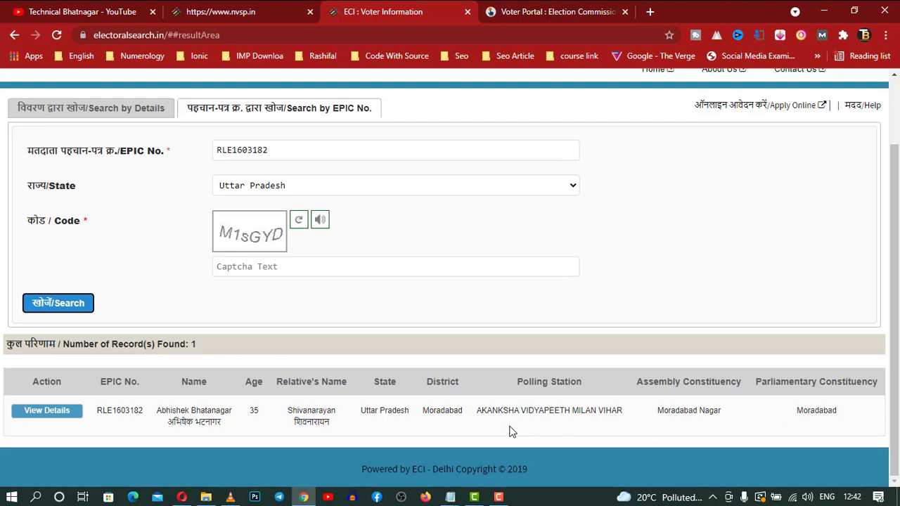
# Highlight the polling station name in the single result and open the voter's full details.
pyautogui.moveTo(476, 413); pyautogui.dragTo(669, 414)
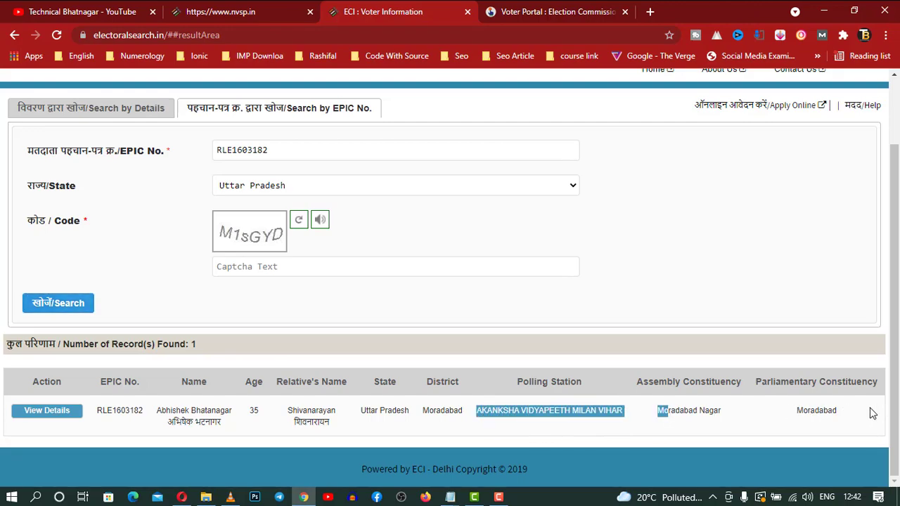
pyautogui.click(64, 413)
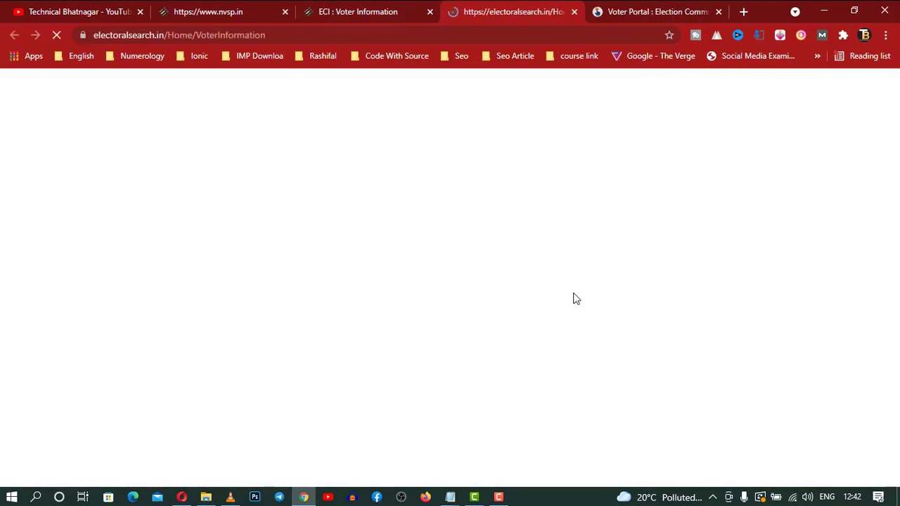
# Scroll down the Voter Information page and highlight the BLO's name and contact number.
pyautogui.scroll(-3, 573, 298)
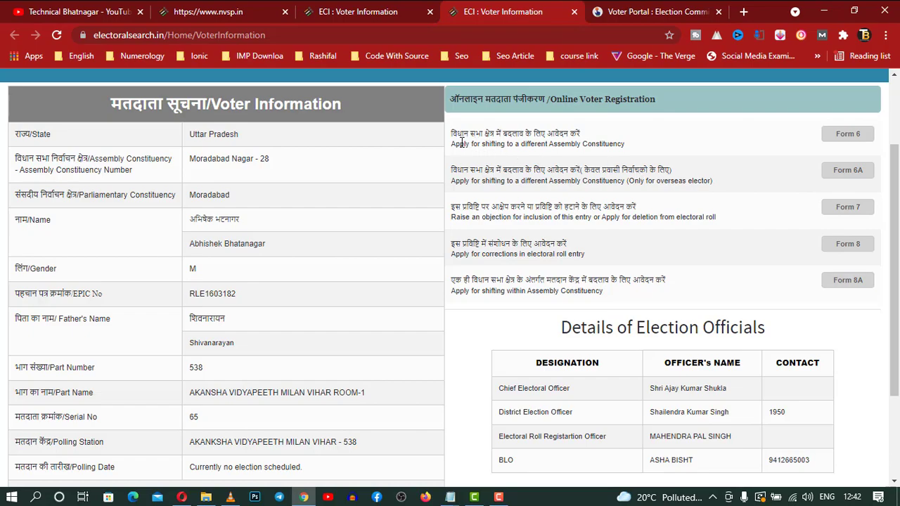
pyautogui.scroll(-2, 736, 267)
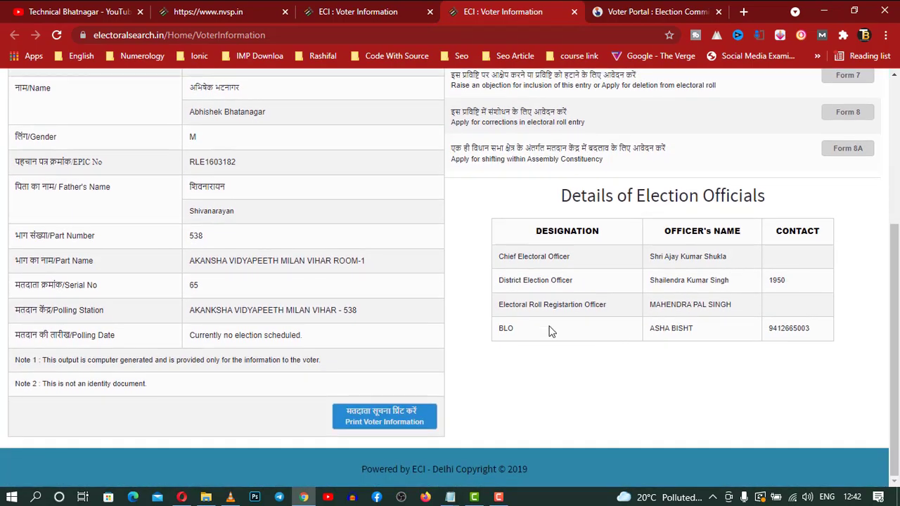
pyautogui.moveTo(498, 328); pyautogui.dragTo(798, 330)
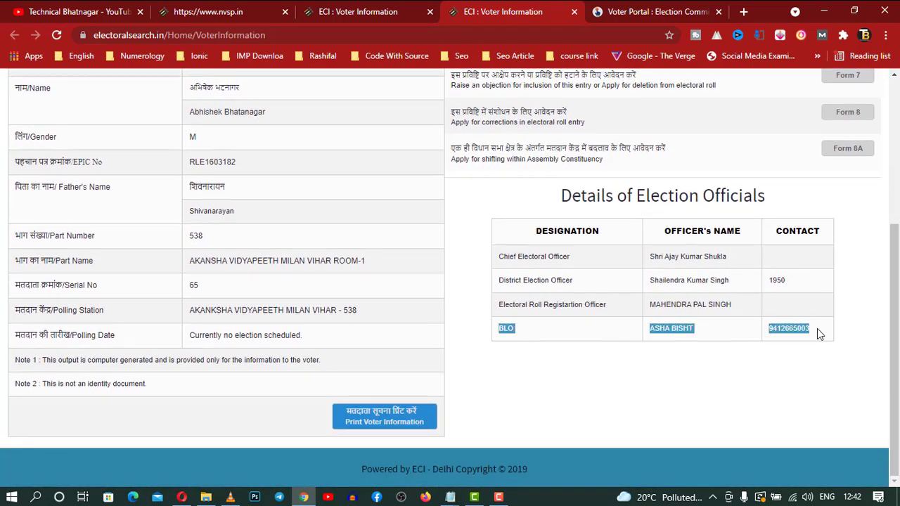
pyautogui.scroll(1, 388, 397)
pyautogui.scroll(-1, 380, 400)
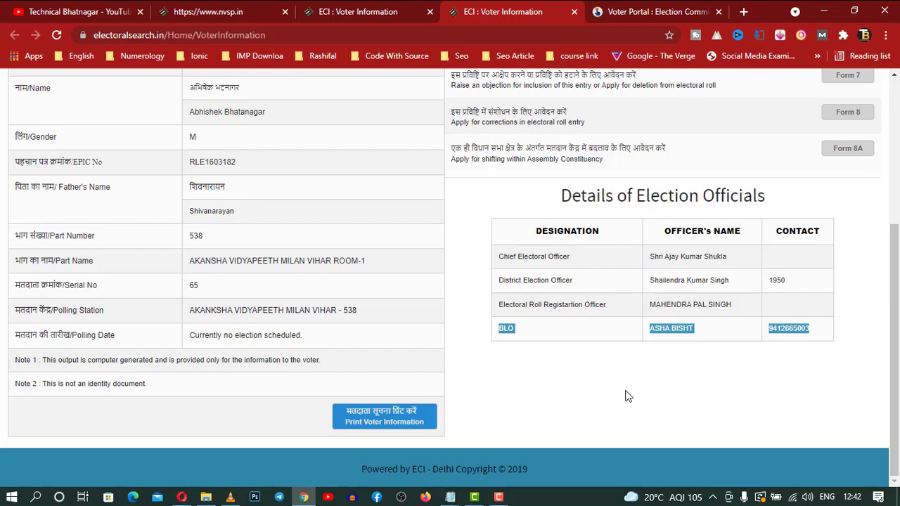
# Highlight the polling date entry, then switch to the Voter Portal dashboard.
pyautogui.scroll(1, 627, 397)
pyautogui.moveTo(179, 403); pyautogui.dragTo(316, 405)
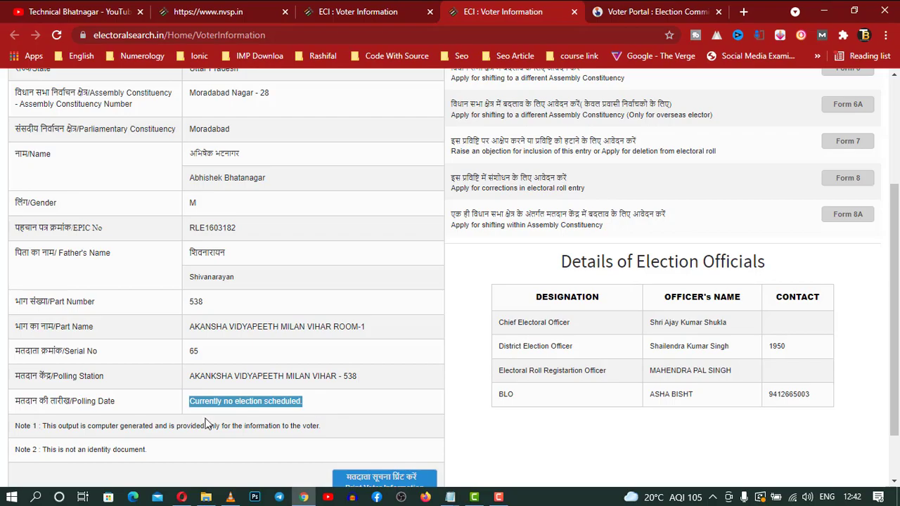
pyautogui.scroll(-1, 301, 399)
pyautogui.scroll(5, 301, 399)
pyautogui.scroll(-5, 301, 399)
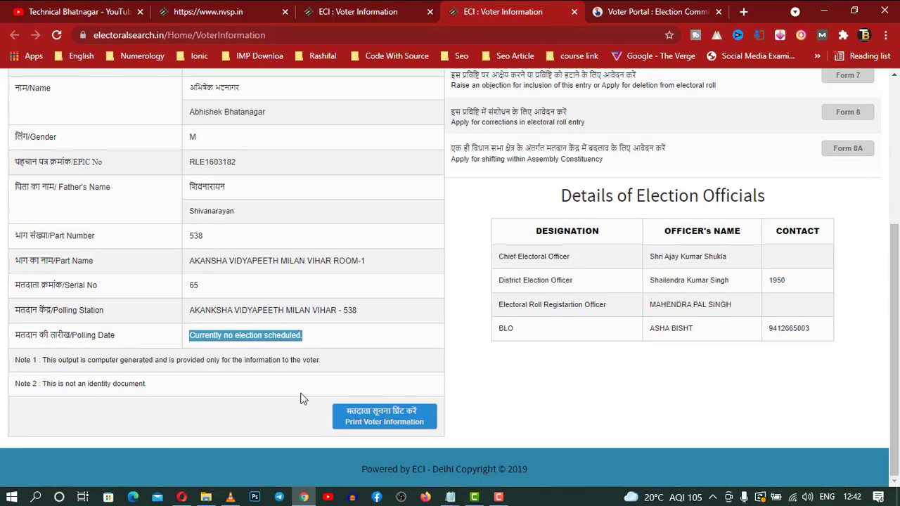
pyautogui.scroll(5, 343, 339)
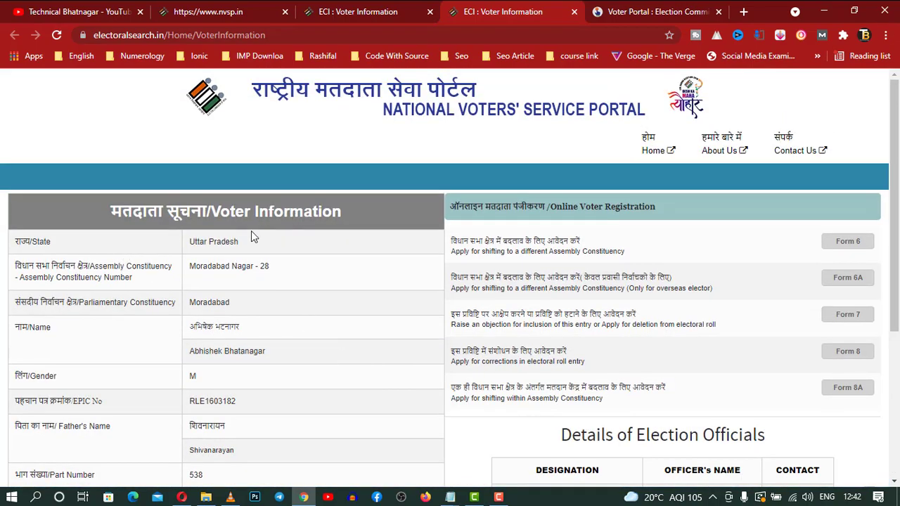
pyautogui.click(631, 20)
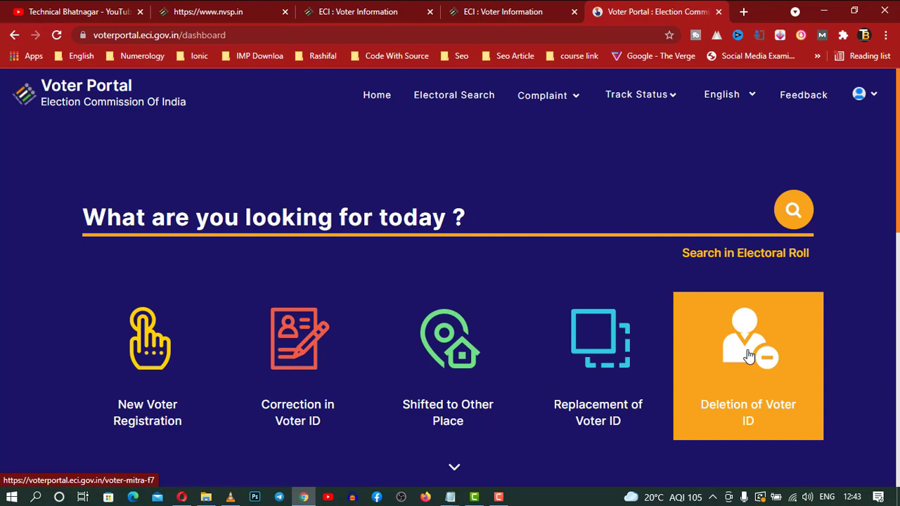
# Back out of the voter ID service tile and open Search in Electoral Roll.
pyautogui.click(574, 395)
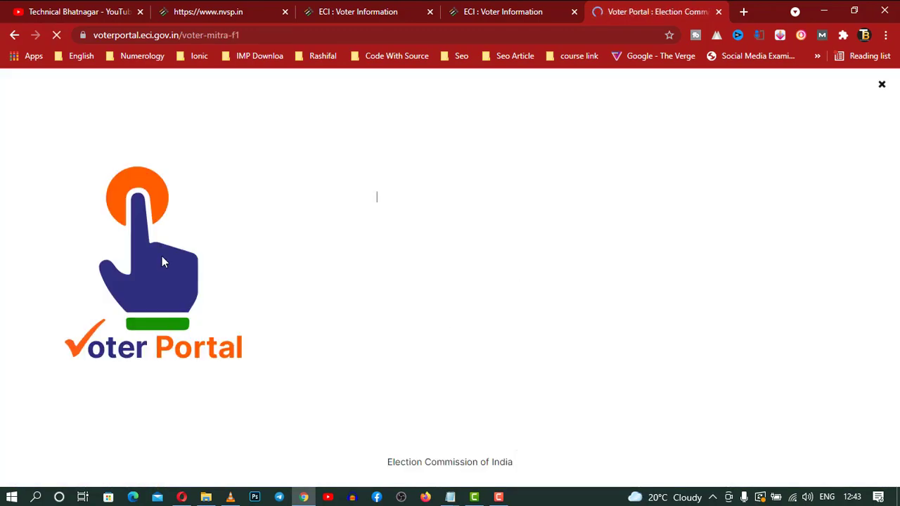
pyautogui.click(12, 35)
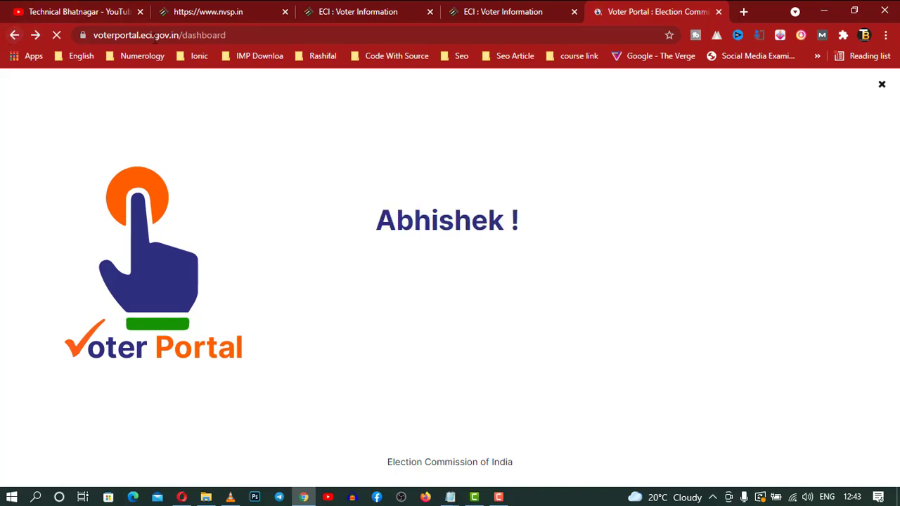
pyautogui.scroll(-5, 554, 266)
pyautogui.scroll(4, 542, 267)
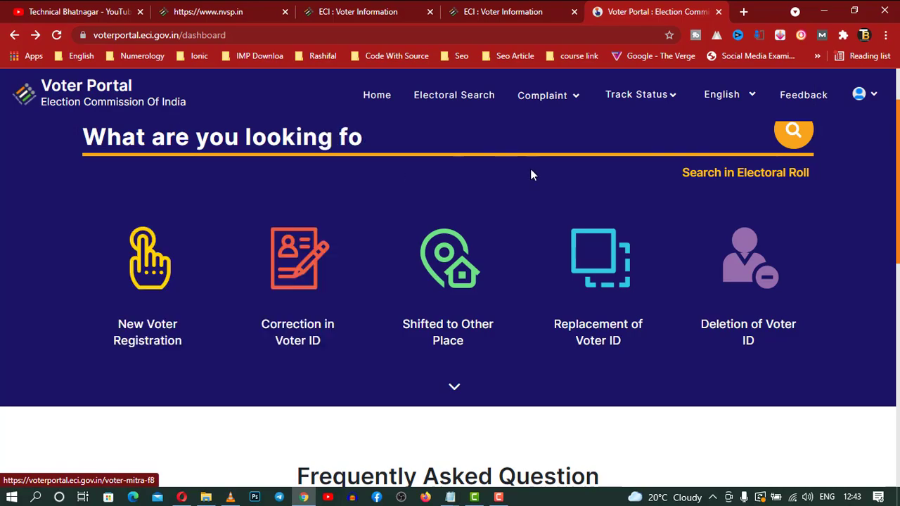
pyautogui.scroll(1, 530, 175)
pyautogui.click(769, 257)
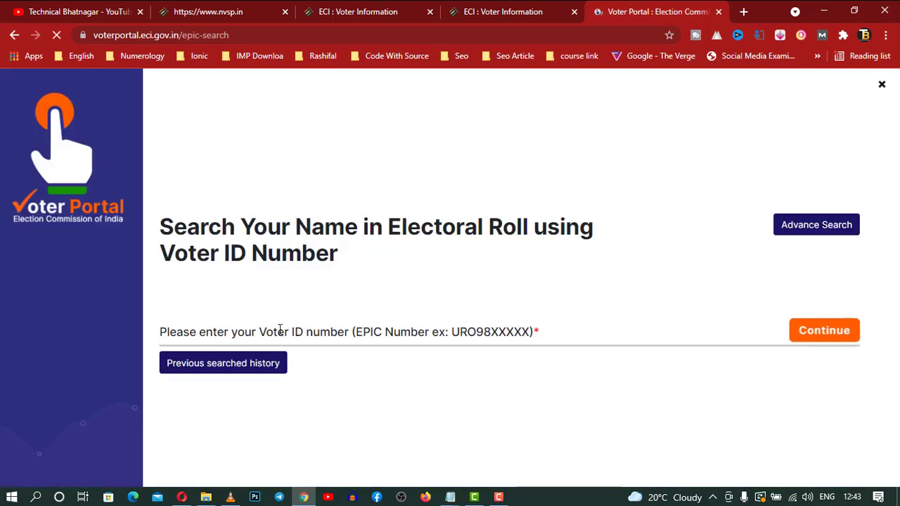
# Enter the voter's EPIC number in the Voter ID field and run the search.
pyautogui.click(279, 329)
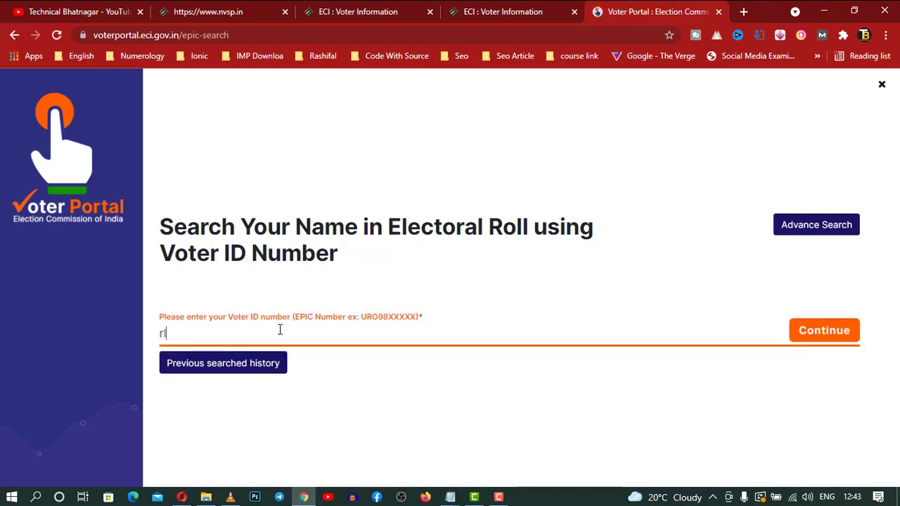
pyautogui.press('BackSpace')
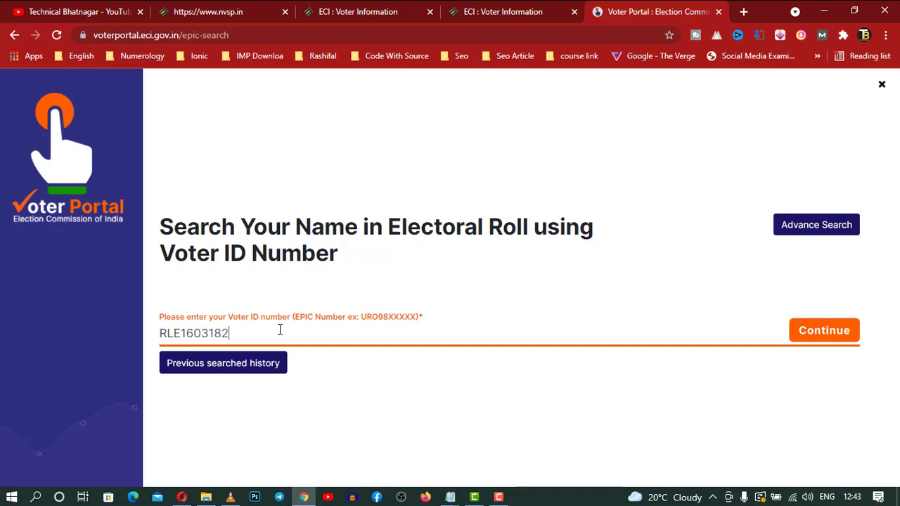
pyautogui.click(832, 339)
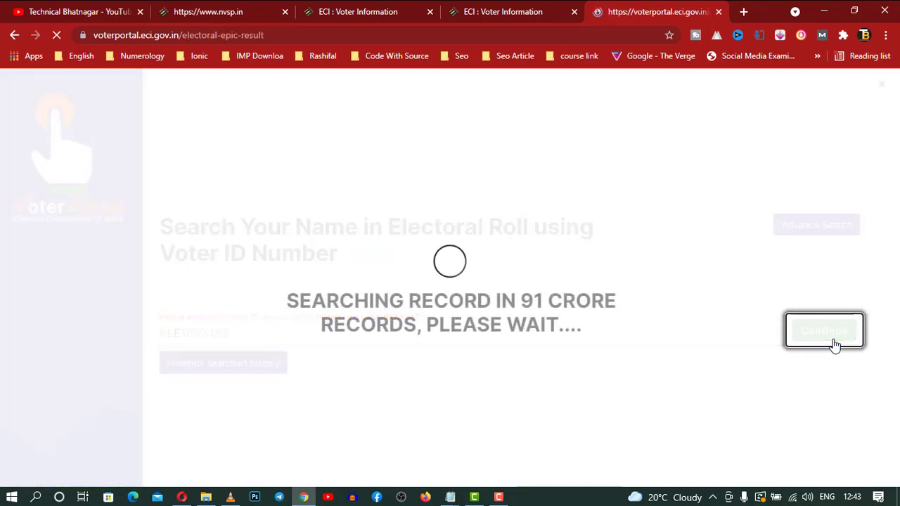